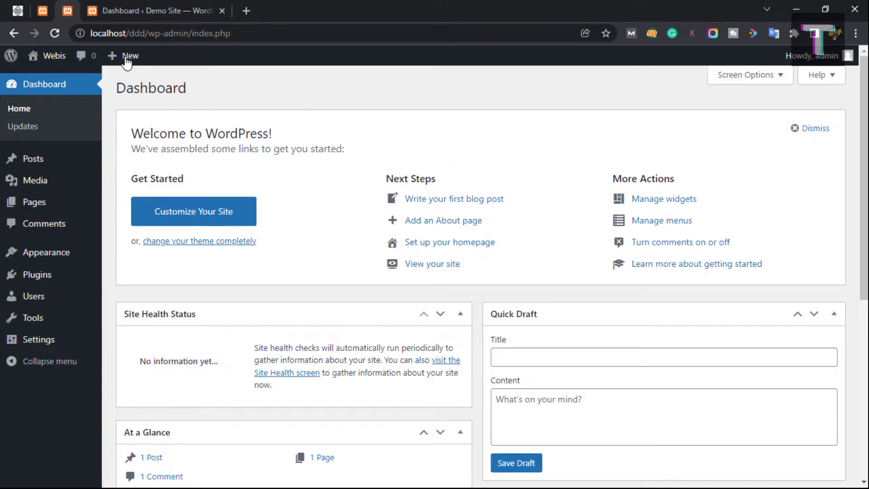
# Open the Webis site's front page in a new tab, look it over and return to the dashboard
pyautogui.rightClick(75, 78)
pyautogui.click(75, 82)
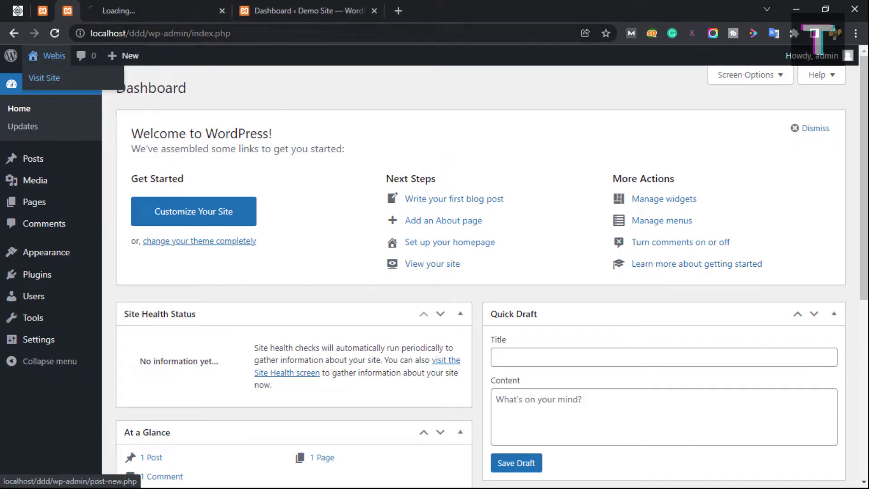
pyautogui.click(149, 15)
pyautogui.scroll(-10, 561, 335)
pyautogui.scroll(10, 568, 347)
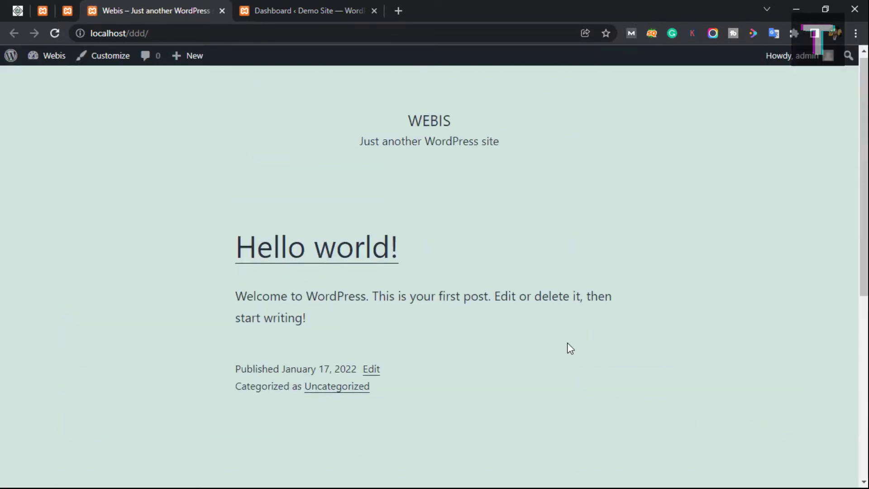
pyautogui.scroll(-10, 569, 348)
pyautogui.click(67, 11)
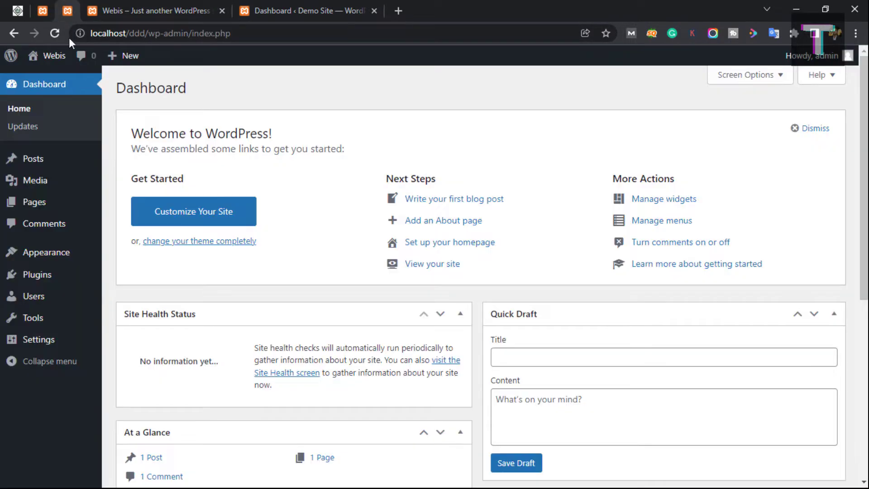
# Find the Astra theme in the theme directory, then install and activate it on the Webis site
pyautogui.moveTo(48, 339)
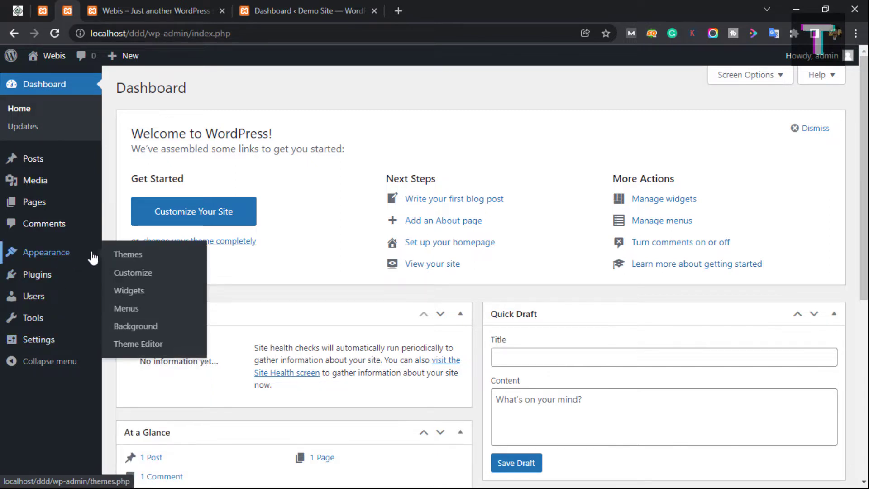
pyautogui.click(116, 255)
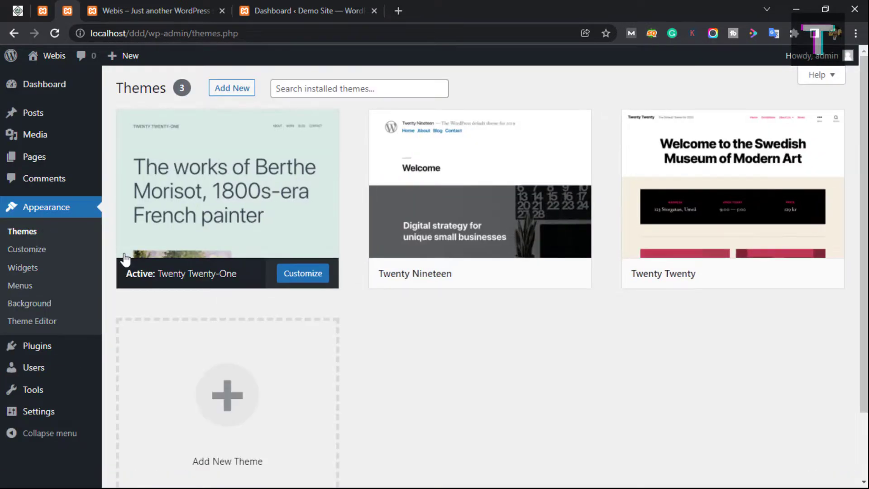
pyautogui.click(232, 88)
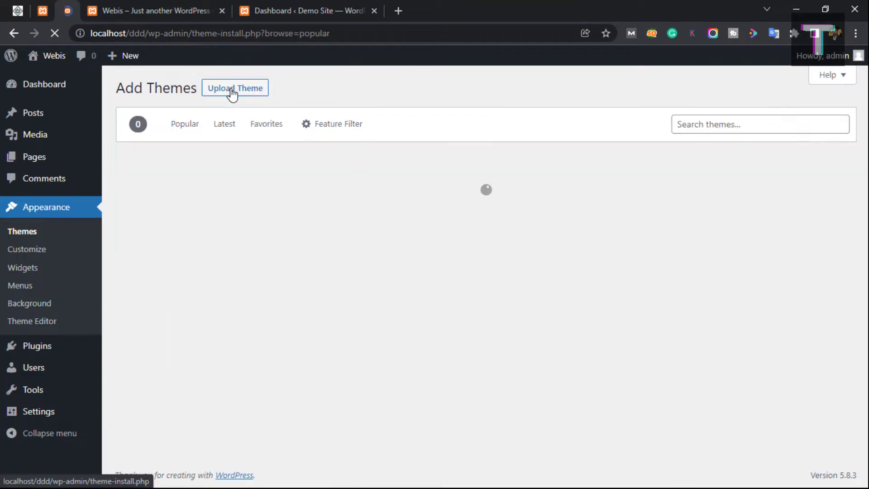
pyautogui.click(756, 125)
pyautogui.write('astra')
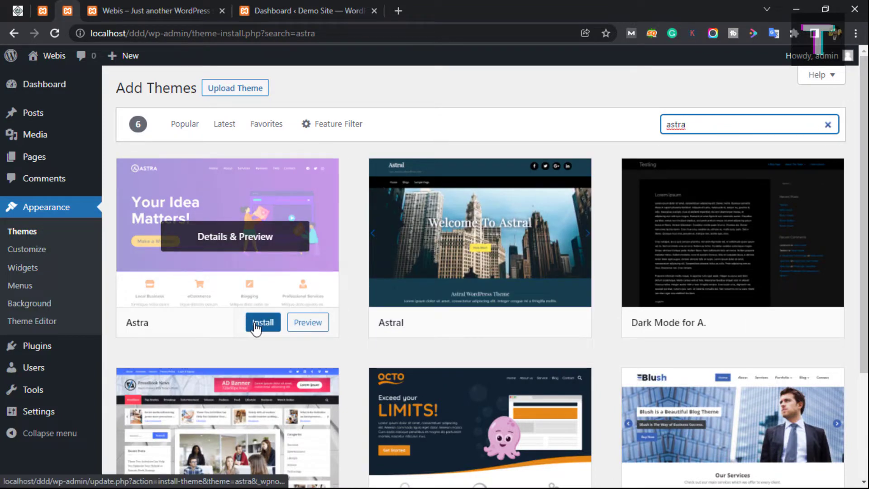
pyautogui.click(252, 323)
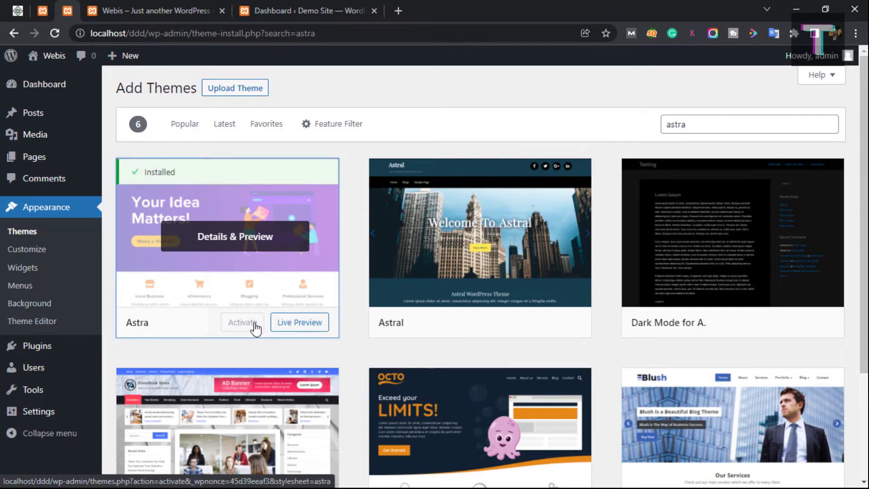
pyautogui.click(255, 324)
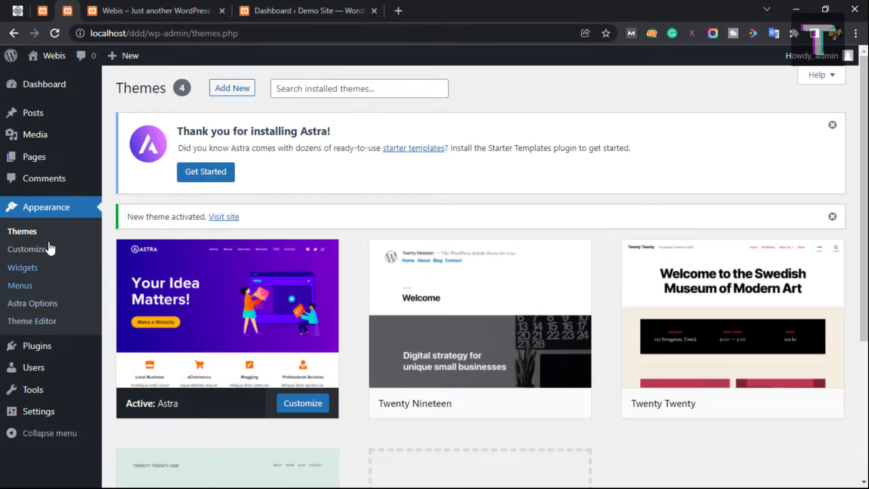
# Find the Elementor Website Builder plugin in the plugin directory, then install and activate it
pyautogui.moveTo(34, 345)
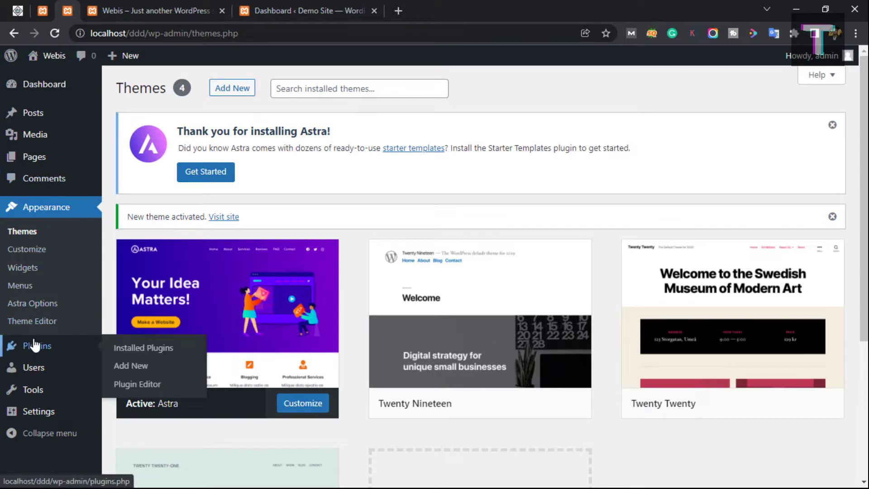
pyautogui.click(135, 365)
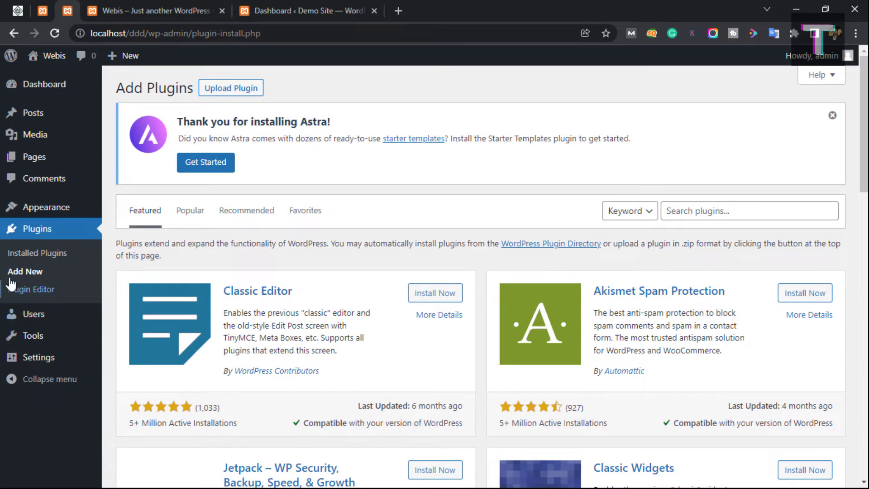
pyautogui.click(732, 210)
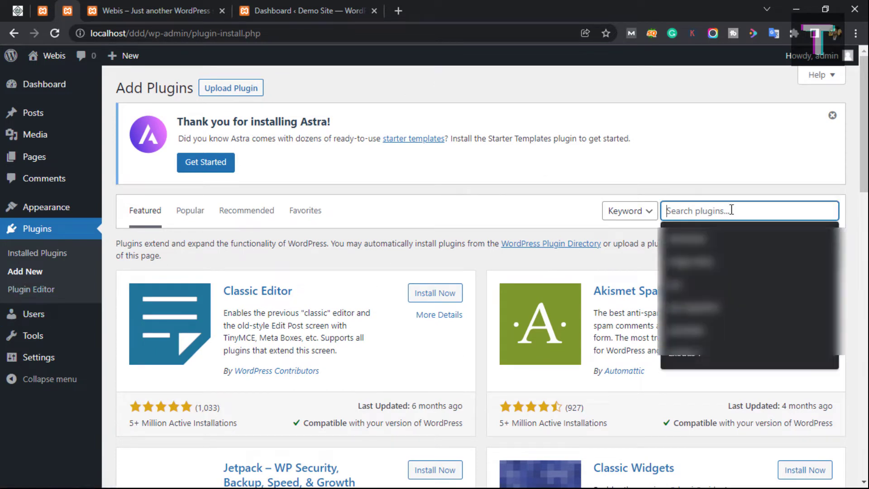
pyautogui.write('elementor')
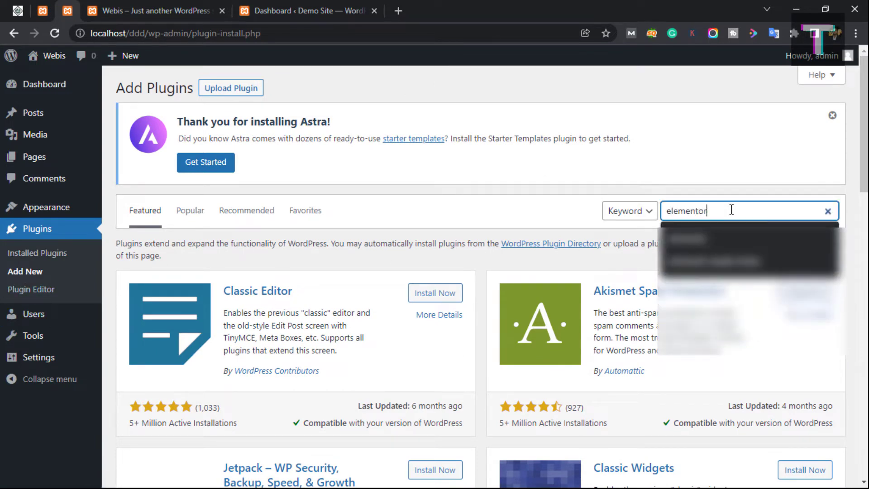
pyautogui.press('Return')
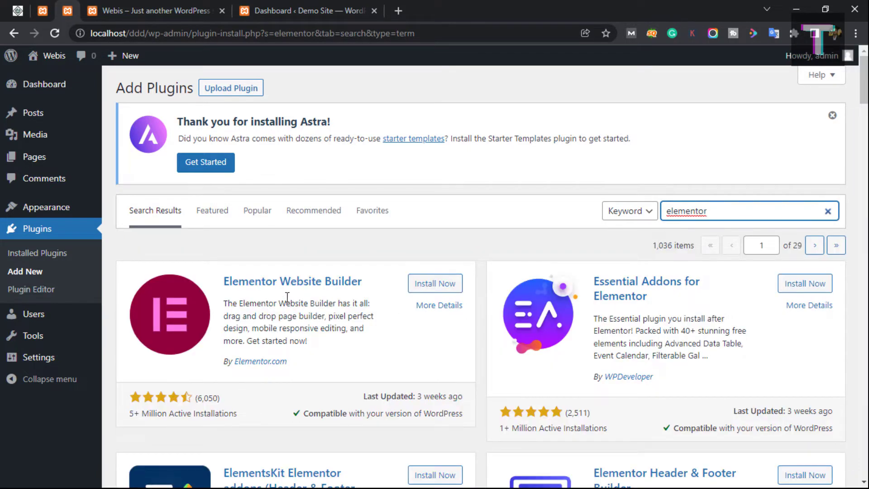
pyautogui.click(430, 292)
pyautogui.click(430, 293)
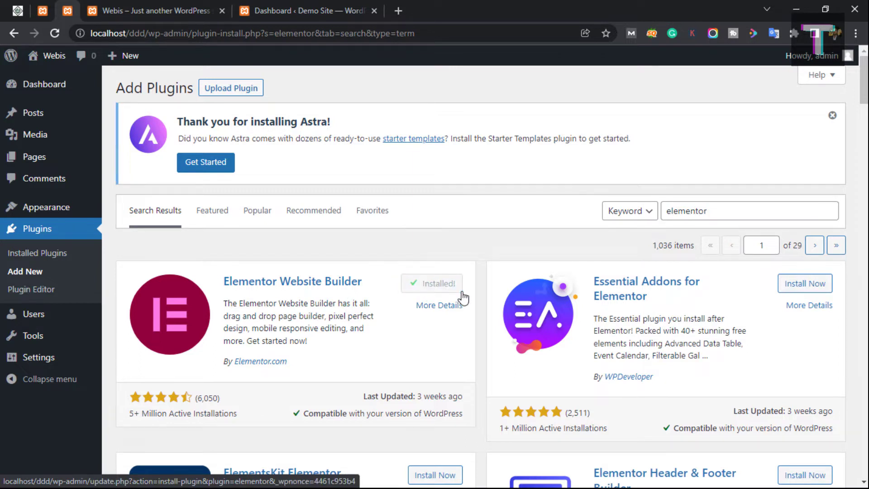
pyautogui.click(454, 292)
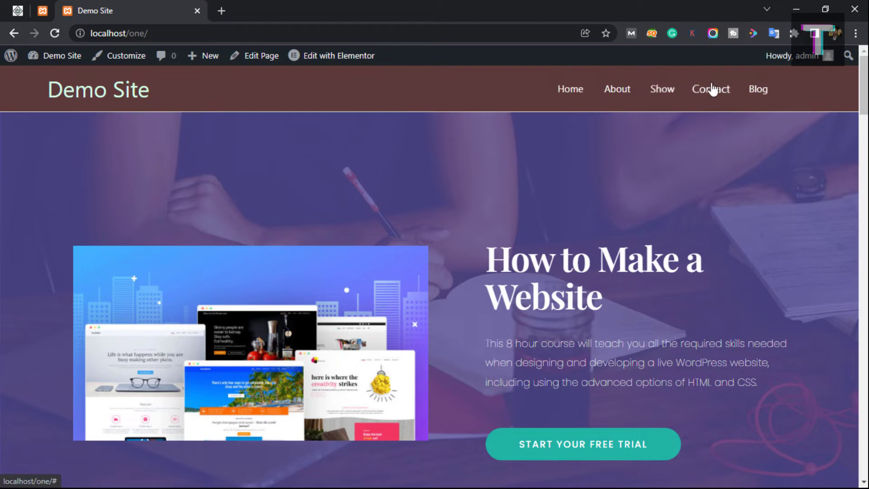
# In the Demo Site's theme customizer, enable Astra's transparent header on the complete website
pyautogui.click(42, 11)
pyautogui.moveTo(56, 312)
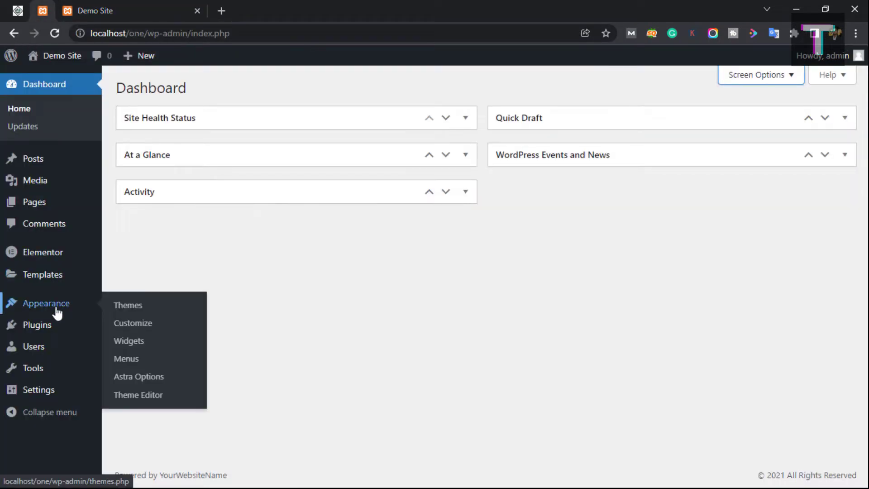
pyautogui.click(142, 327)
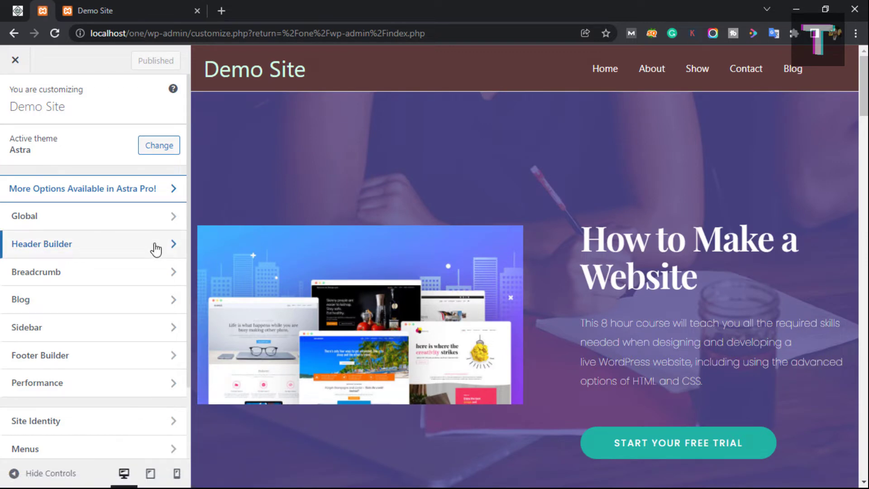
pyautogui.click(138, 249)
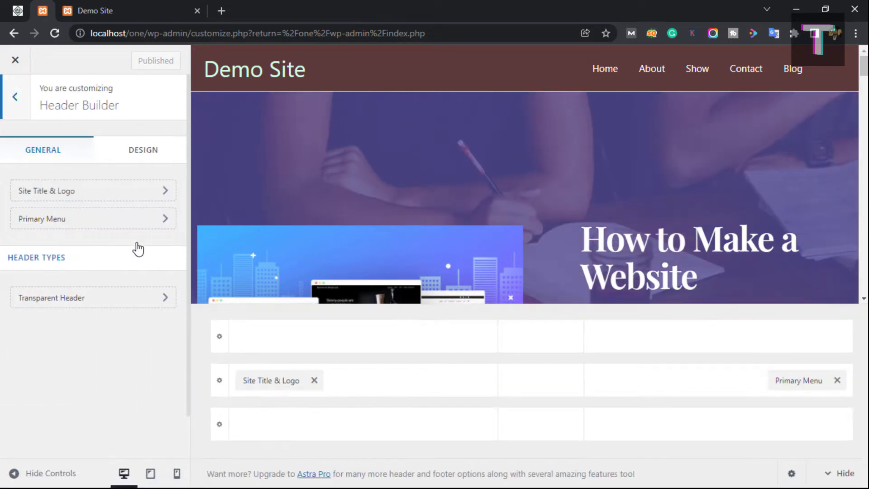
pyautogui.click(135, 309)
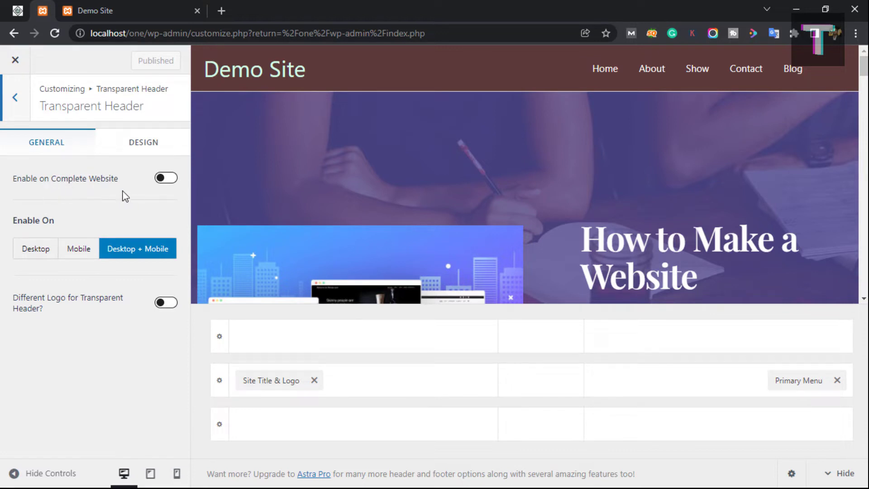
pyautogui.click(164, 180)
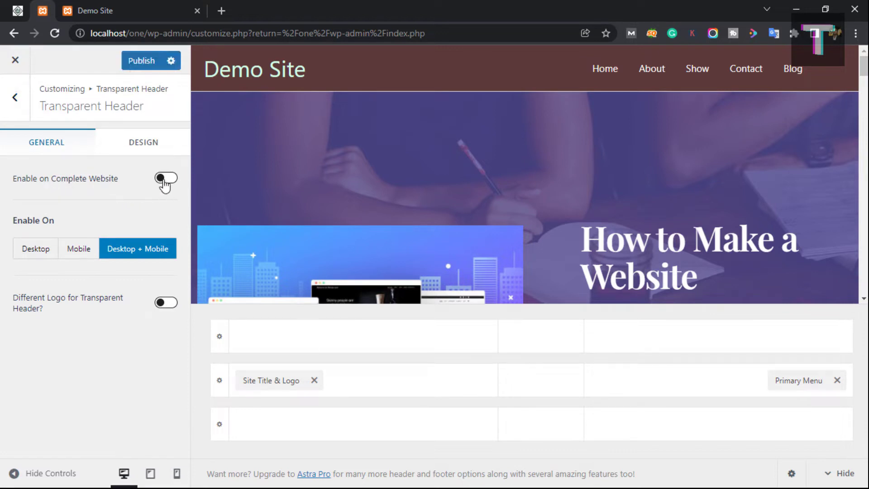
pyautogui.click(164, 180)
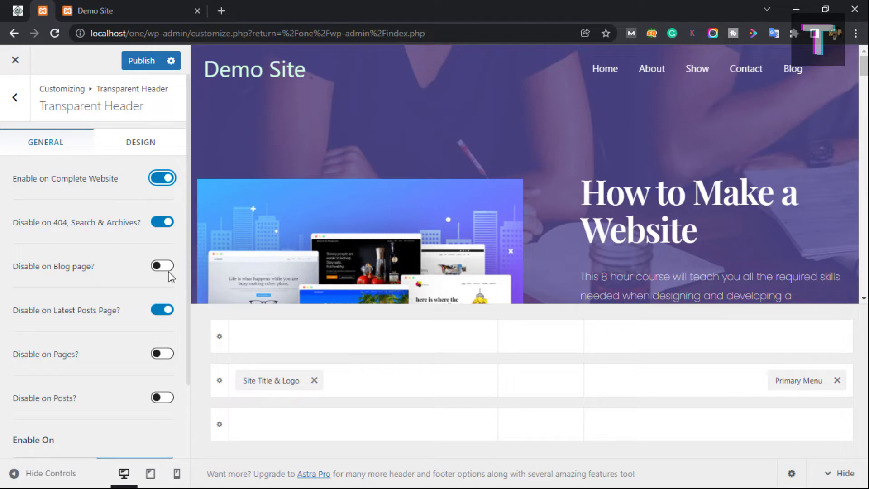
# Turn on the option for a different logo in the transparent header
pyautogui.scroll(-2, 169, 281)
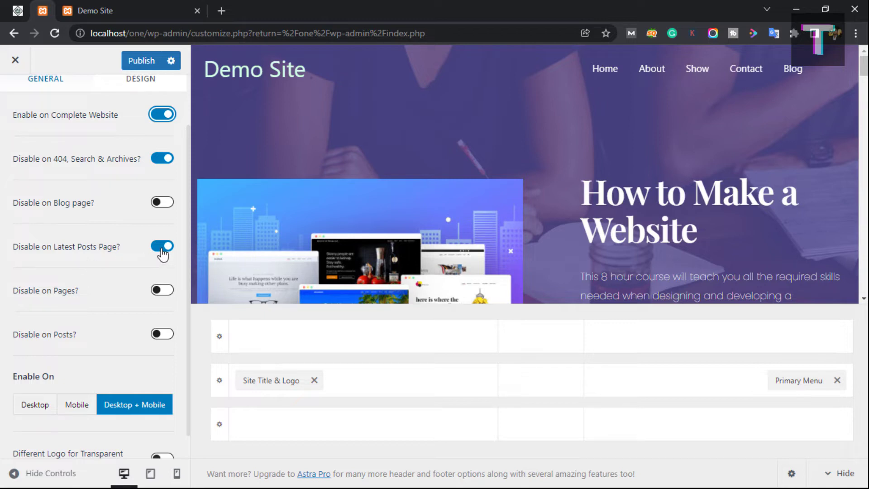
pyautogui.scroll(-1, 90, 256)
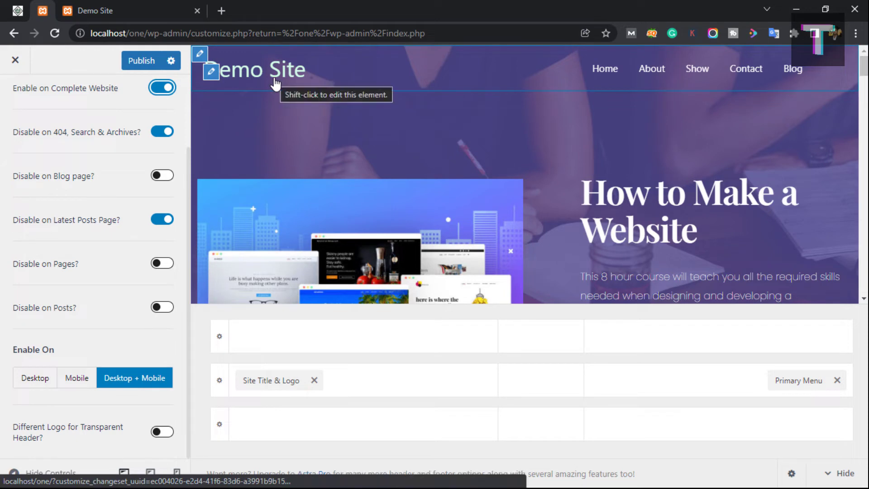
pyautogui.click(169, 433)
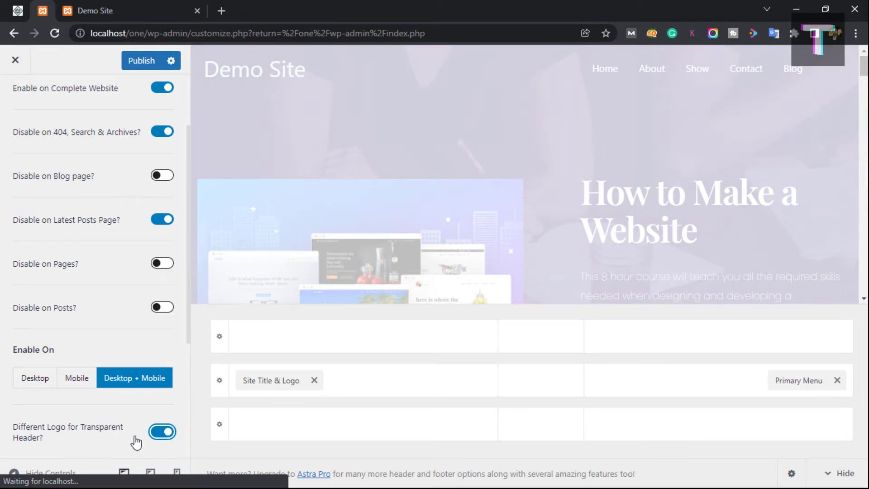
pyautogui.scroll(-3, 136, 439)
pyautogui.scroll(-2, 135, 440)
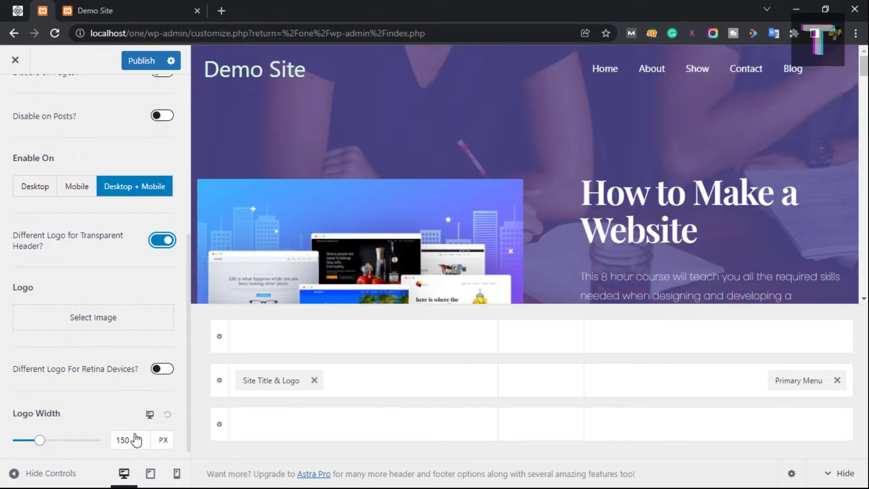
# Use the T image from the media library as the transparent header logo, with a logo width of 60 px
pyautogui.click(128, 310)
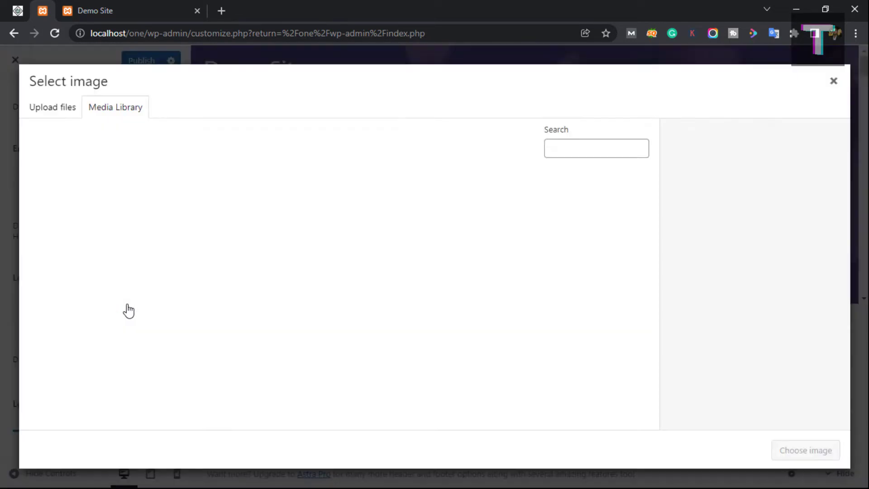
pyautogui.click(83, 229)
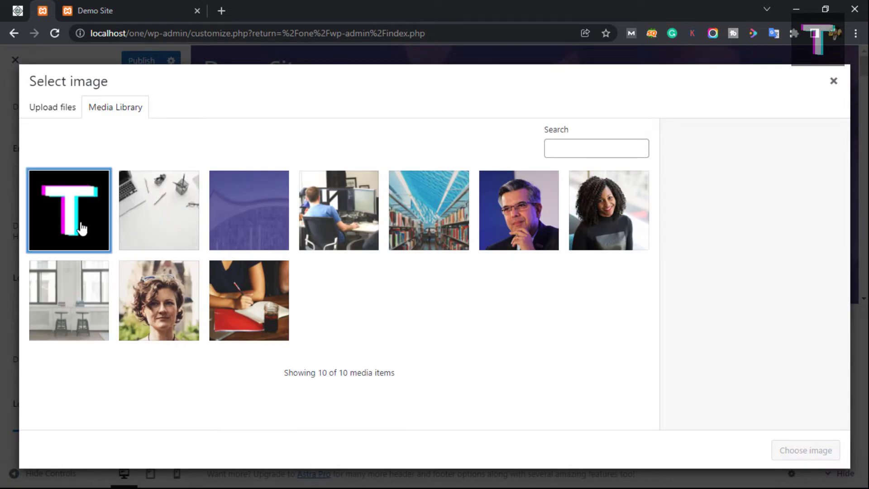
pyautogui.click(802, 461)
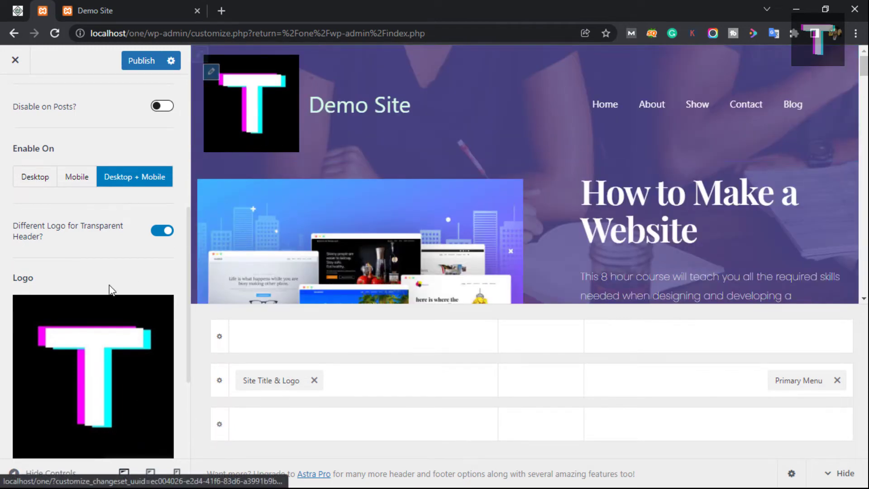
pyautogui.scroll(-4, 50, 334)
pyautogui.moveTo(40, 435); pyautogui.dragTo(22, 433)
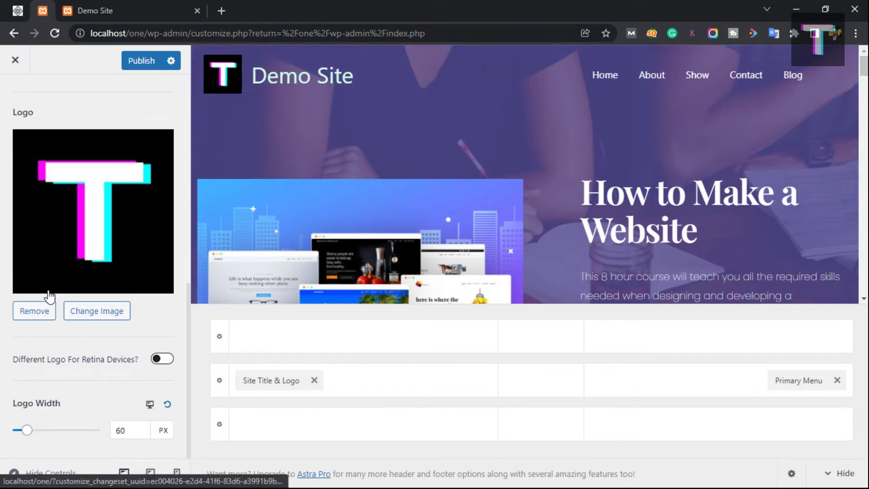
# Try a 4 px bottom border in the transparent header's design settings and return its size to 0
pyautogui.scroll(10, 58, 304)
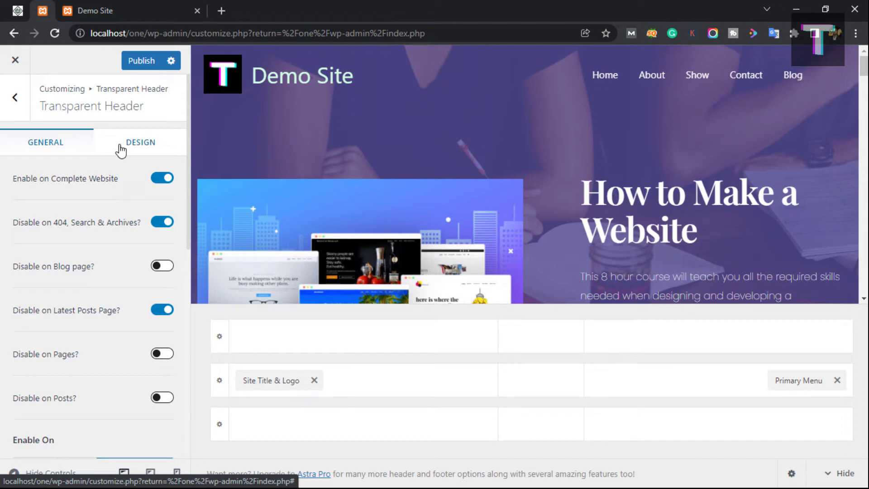
pyautogui.click(120, 144)
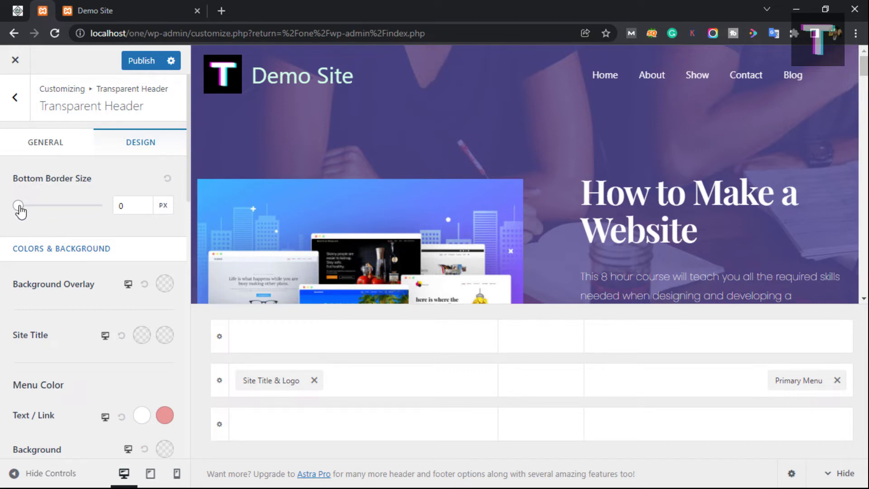
pyautogui.moveTo(20, 210)
pyautogui.mouseDown()
pyautogui.moveTo(48, 209)
pyautogui.moveTo(15, 209)
pyautogui.mouseUp()
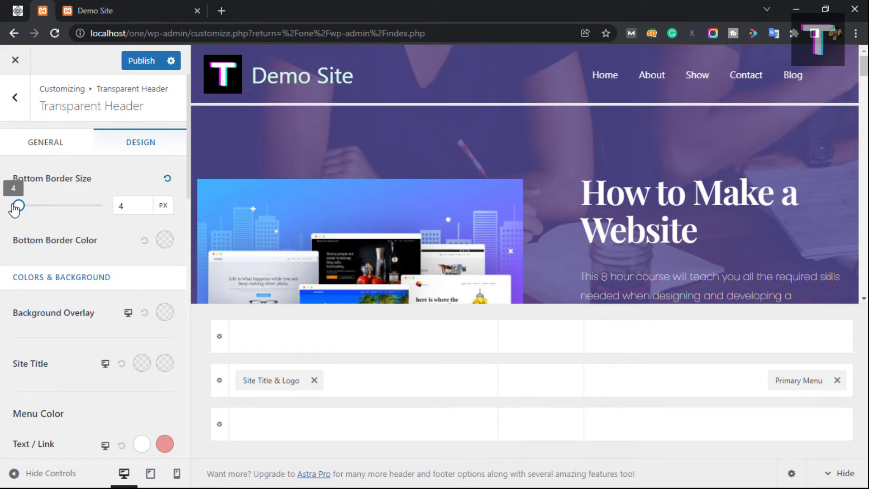
pyautogui.moveTo(14, 209); pyautogui.dragTo(6, 209)
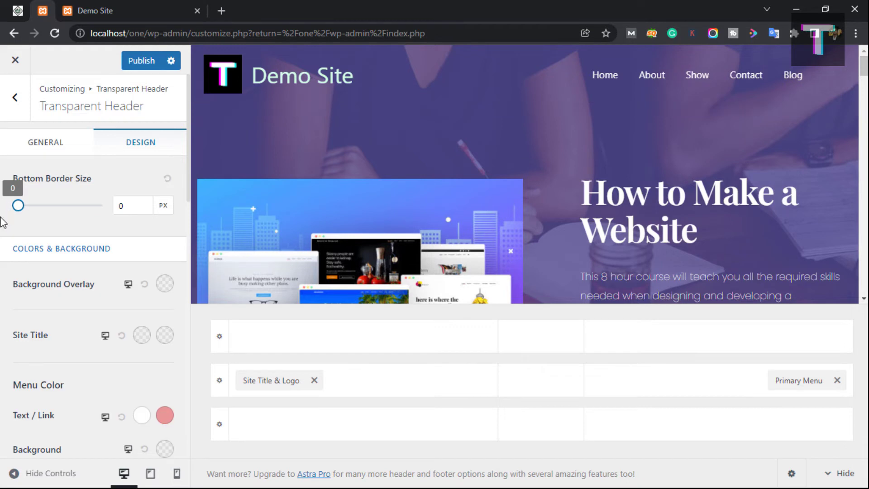
# Try #d8a9a9 as the transparent header's background overlay color and reset it to the default
pyautogui.scroll(-1, 10, 256)
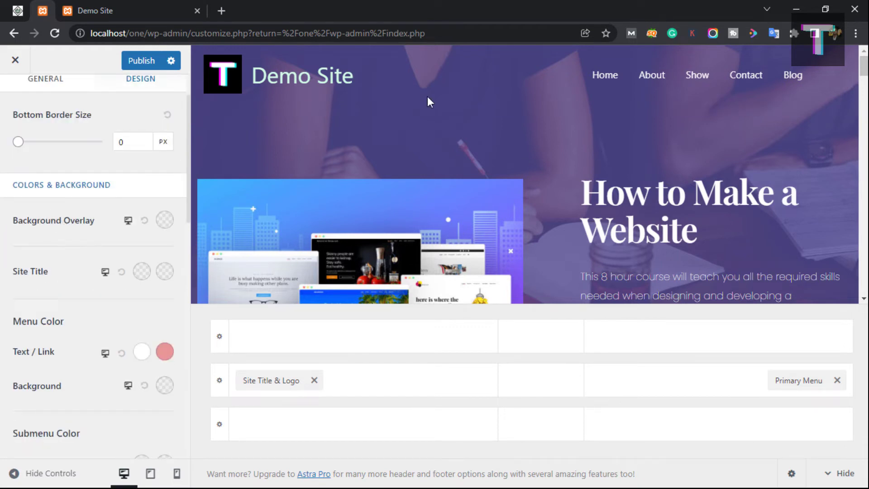
pyautogui.click(166, 222)
pyautogui.moveTo(131, 277)
pyautogui.mouseDown()
pyautogui.moveTo(167, 254)
pyautogui.moveTo(154, 265)
pyautogui.moveTo(49, 259)
pyautogui.mouseUp()
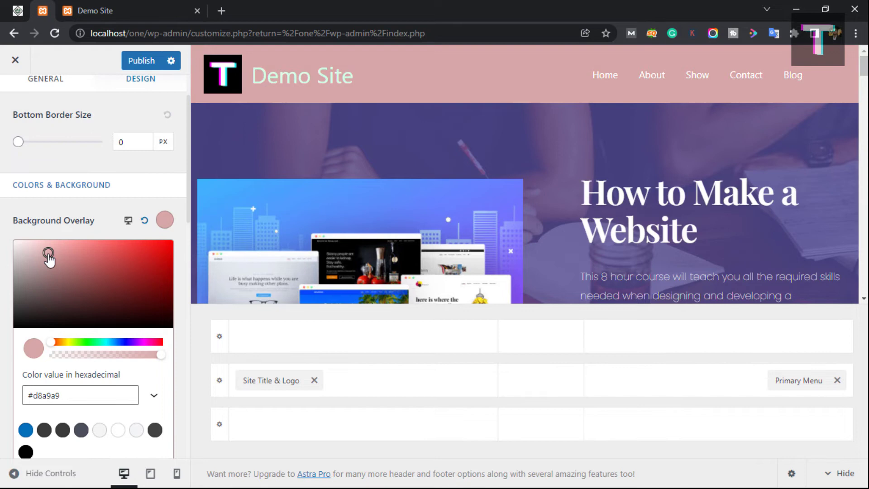
pyautogui.click(145, 222)
pyautogui.click(45, 223)
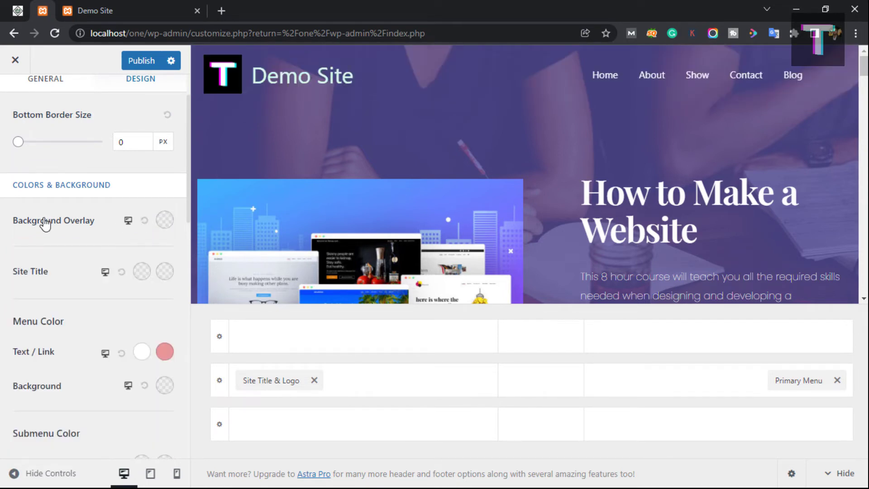
pyautogui.scroll(-3, 43, 226)
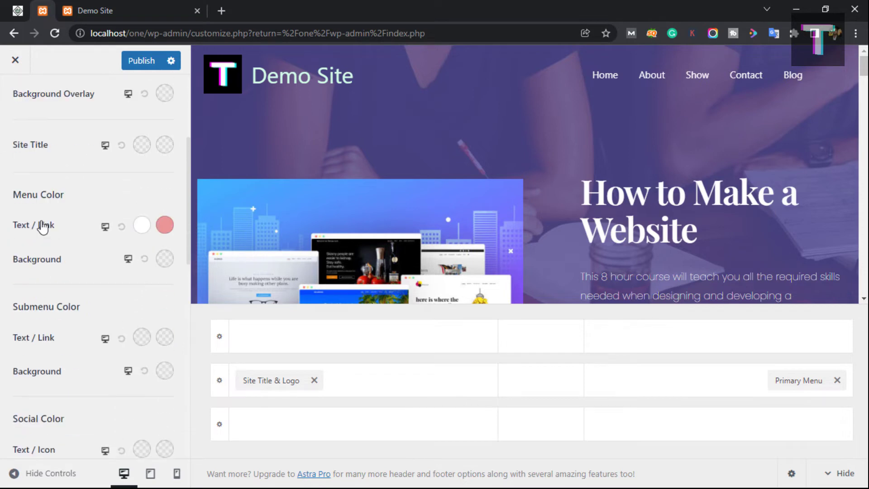